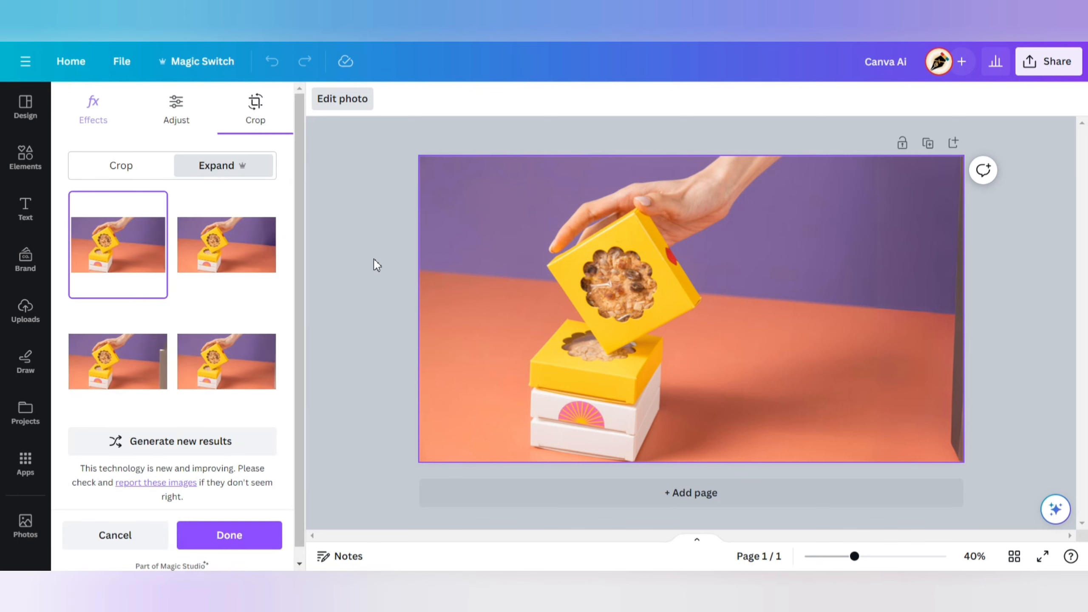
Step: Choose the expanded photo version with the clean purple and orange right edge, and apply the Magic Expand result
click(238, 254)
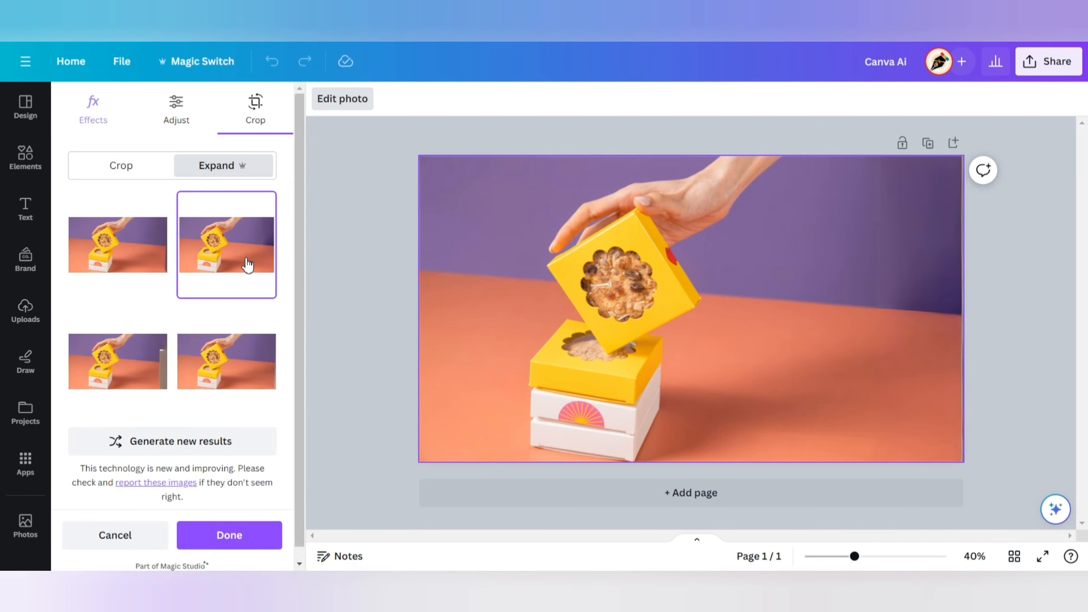
click(227, 536)
click(1018, 234)
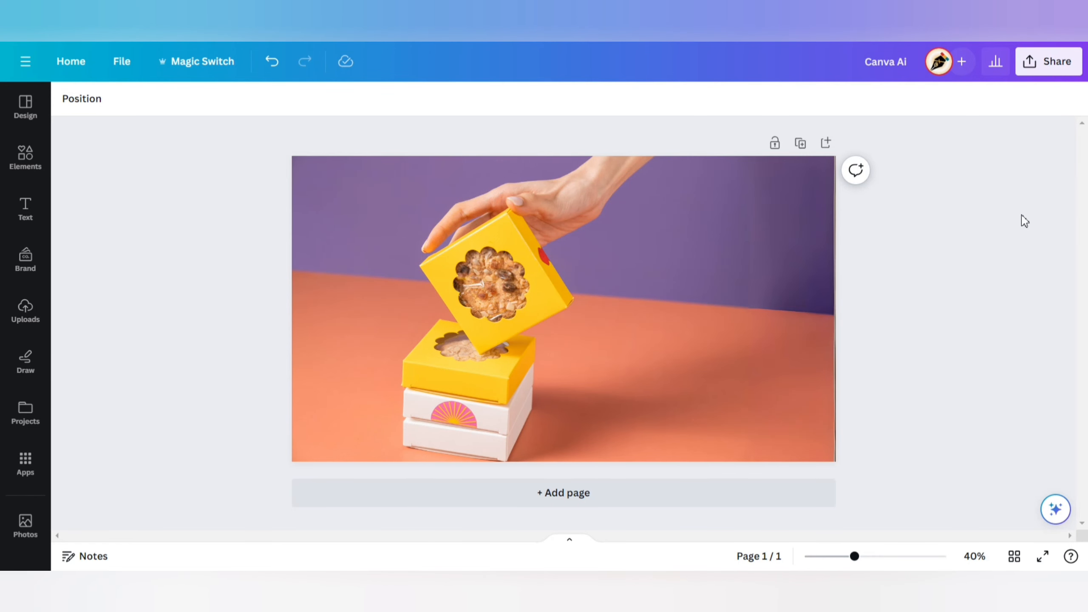
Step: Separate the hand and boxes from the photo with Magic Grab and move them to the right half of the page
click(794, 316)
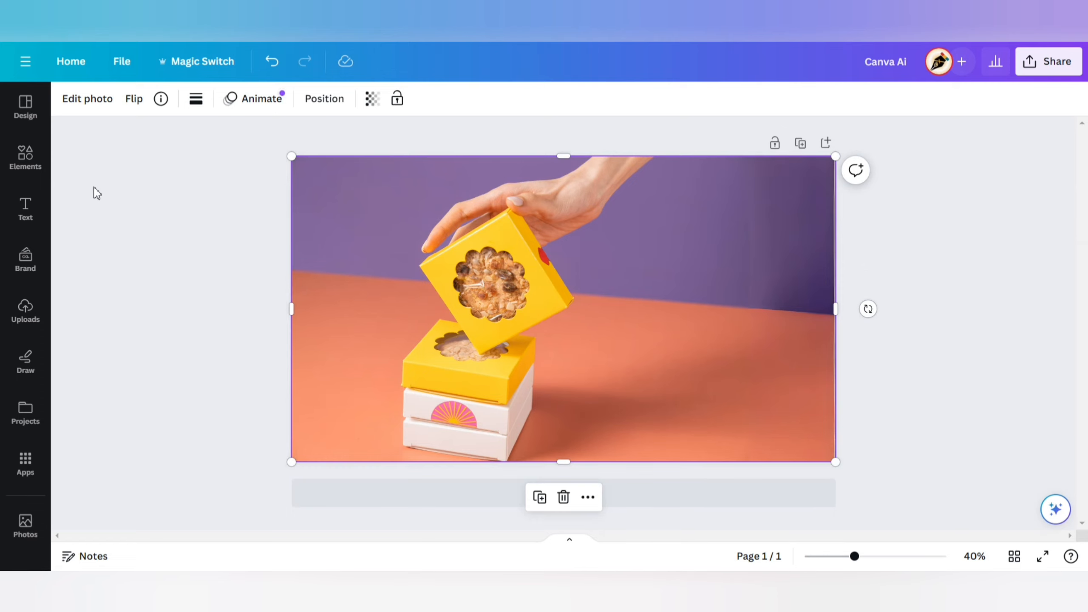
click(79, 103)
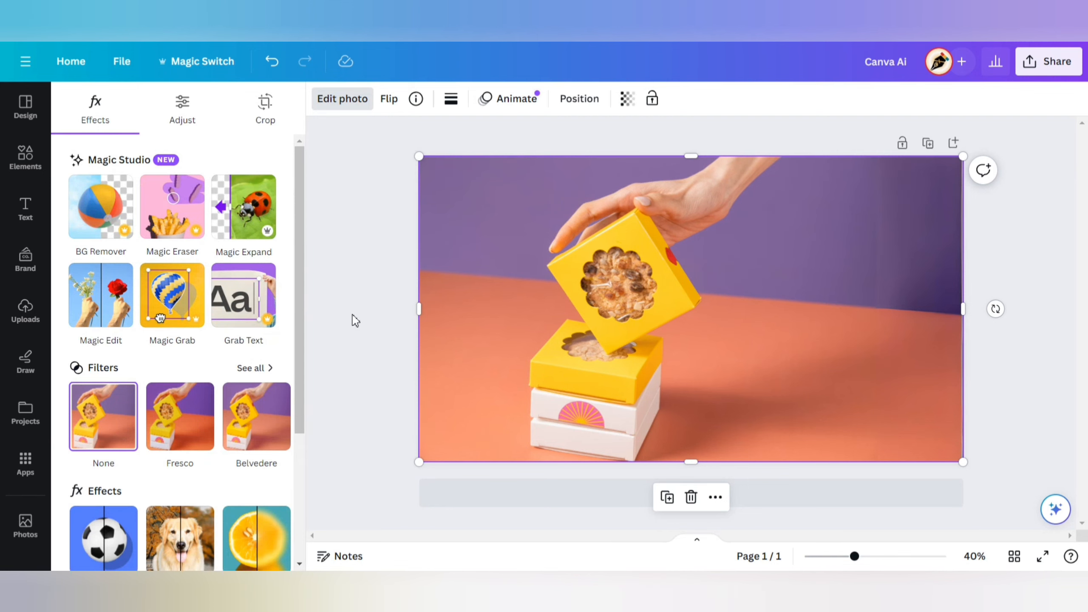
click(179, 300)
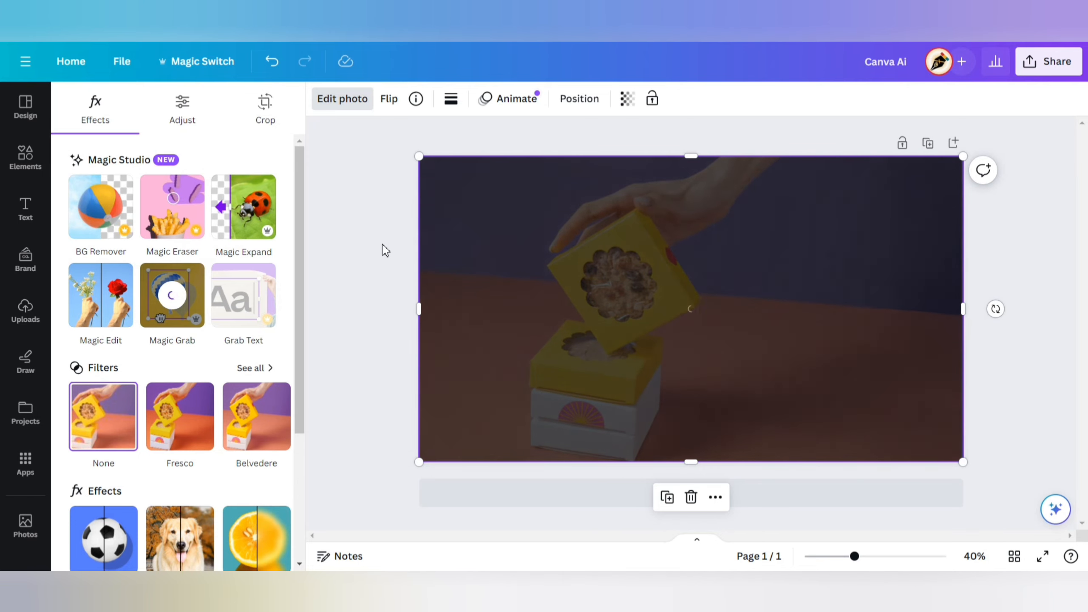
click(359, 270)
drag(497, 301, 657, 304)
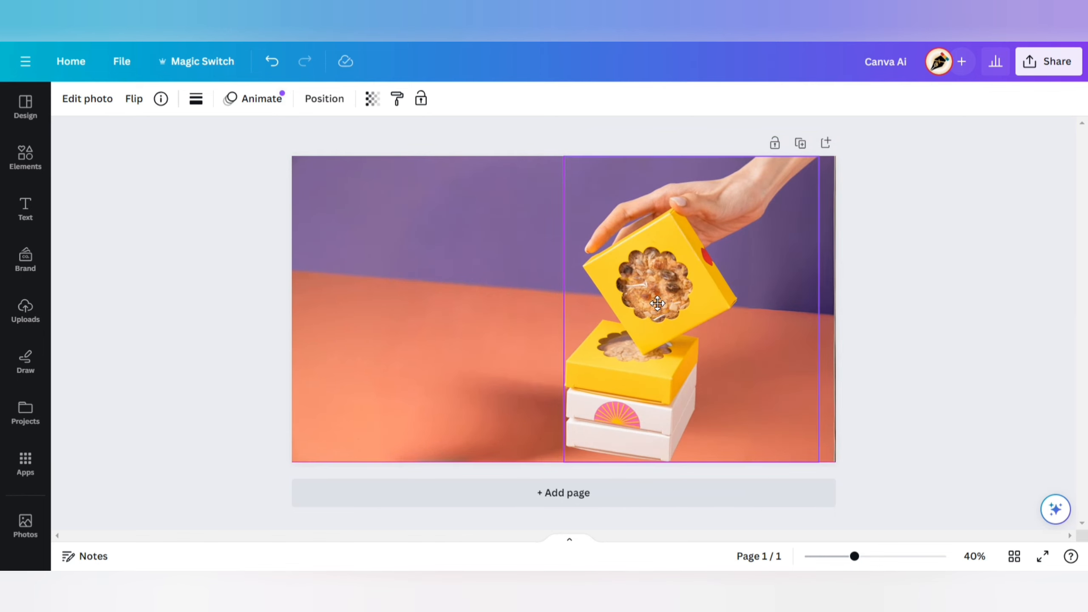
click(1013, 199)
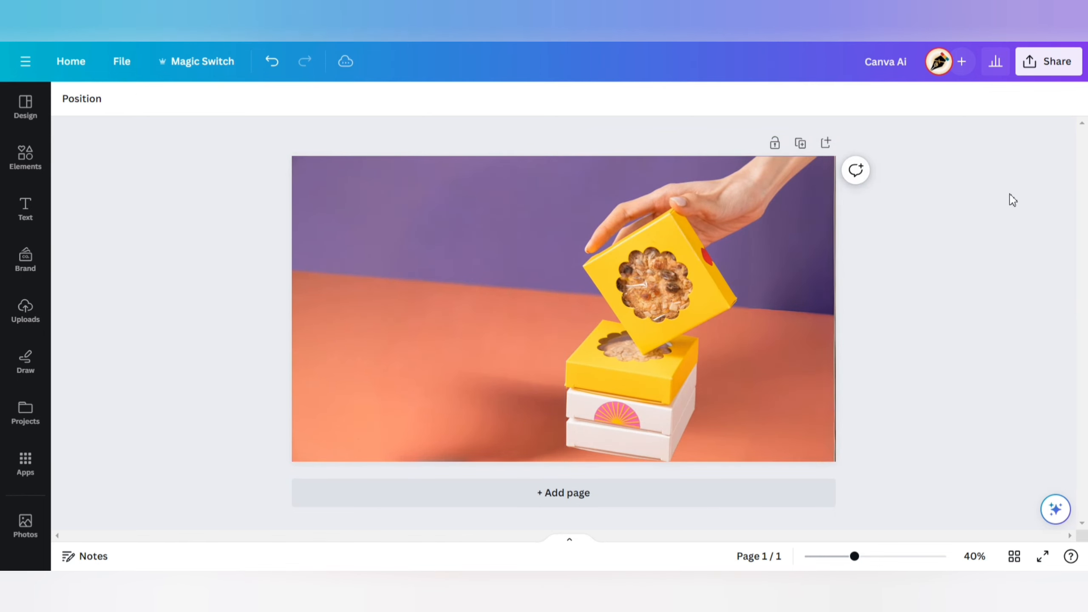
Step: Add a heading reading "Festival Celebrates with Sweets" to the empty purple area of the design
click(25, 209)
click(153, 272)
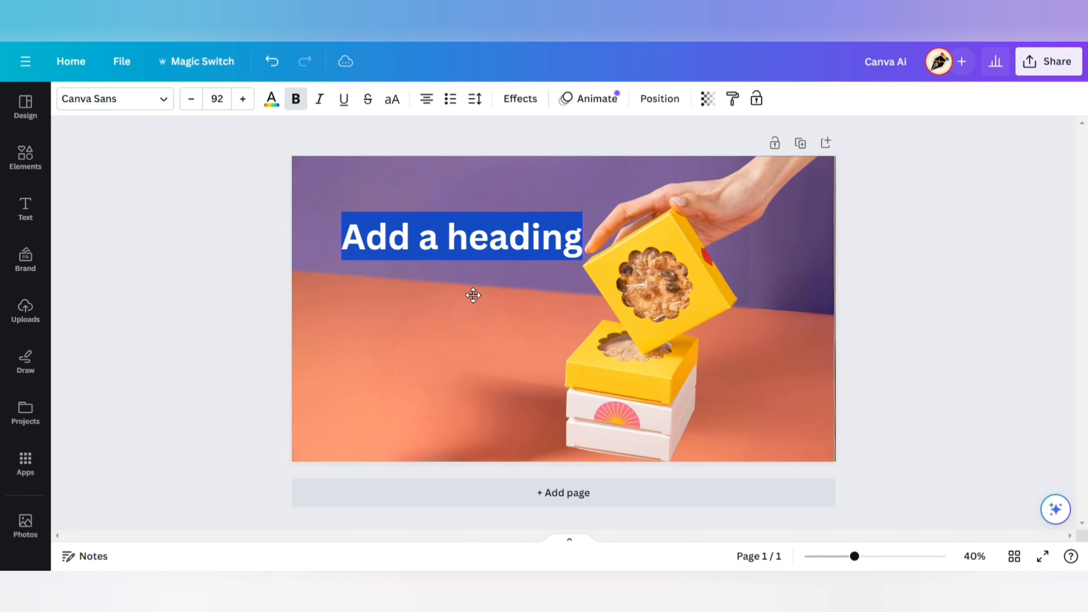
text(Fe)
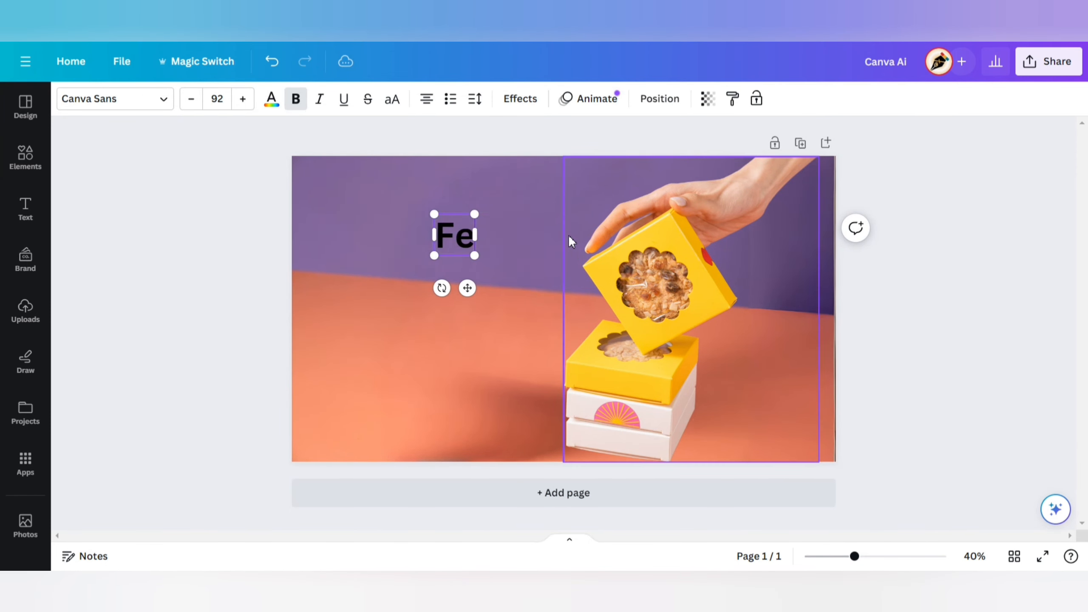
text(stival Celebrates with Sweets)
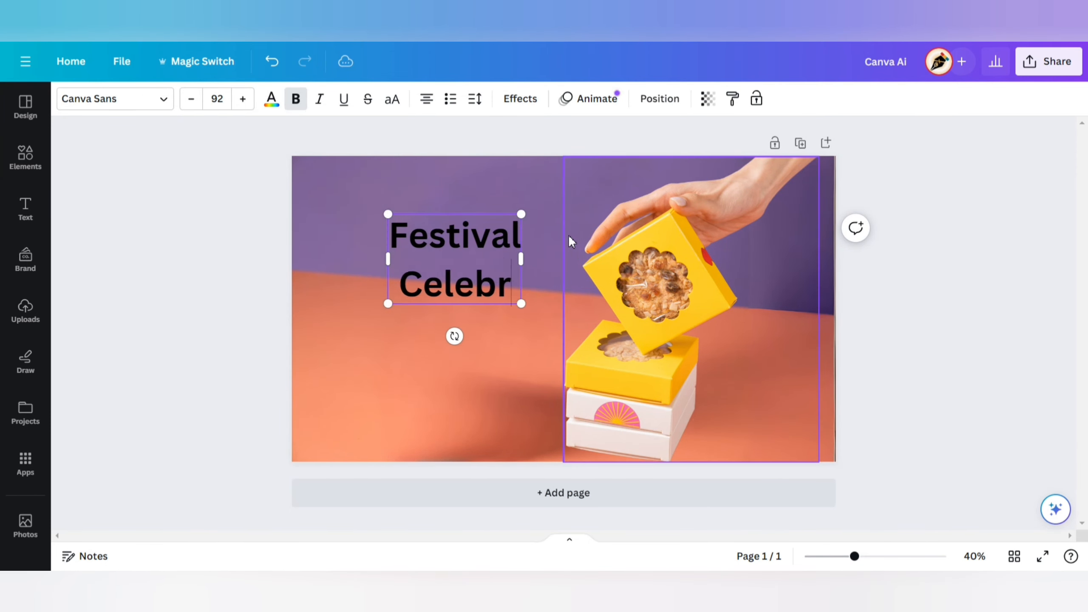
Step: Enlarge the heading to font size 96.7, move it up, and shift the hand-and-boxes cutout slightly right
drag(546, 401, 556, 409)
drag(436, 336, 425, 300)
drag(677, 312, 694, 312)
click(441, 295)
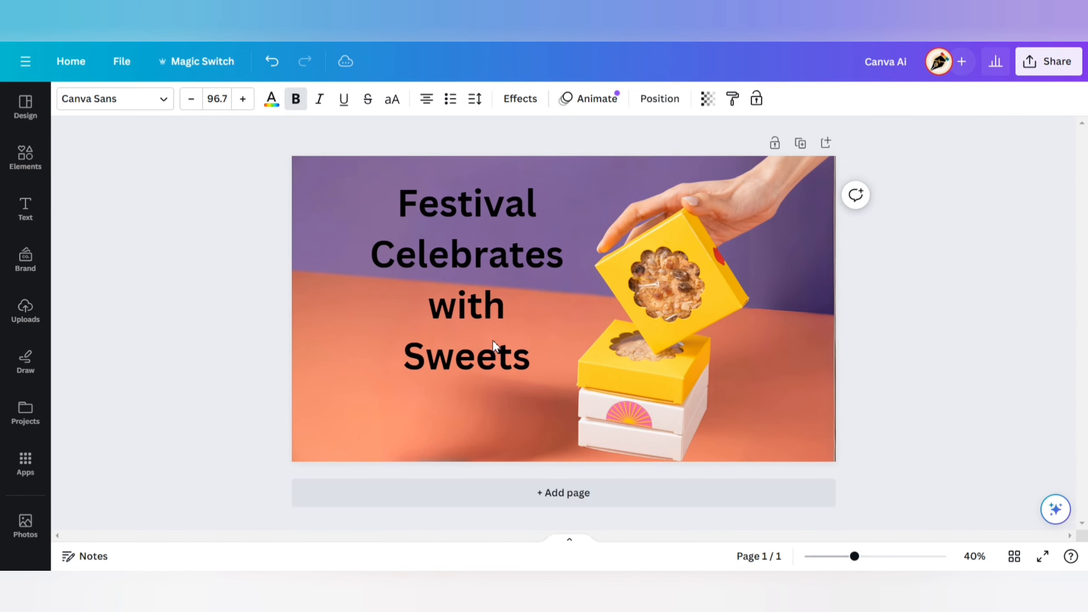
Step: Give the heading a glowing text effect and a yellow text colour
click(520, 98)
click(251, 401)
click(526, 98)
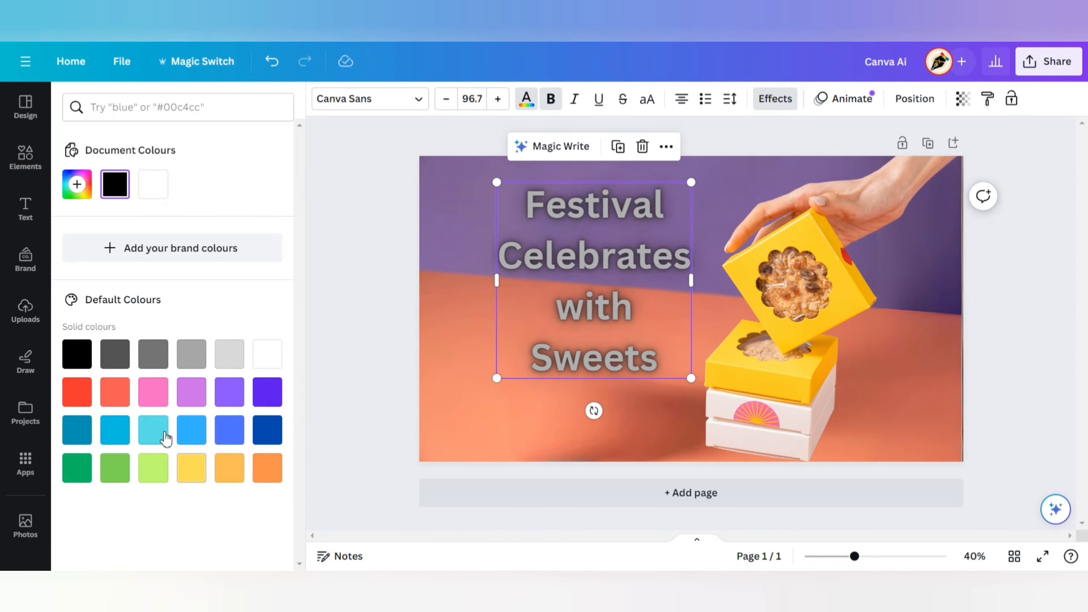
click(153, 467)
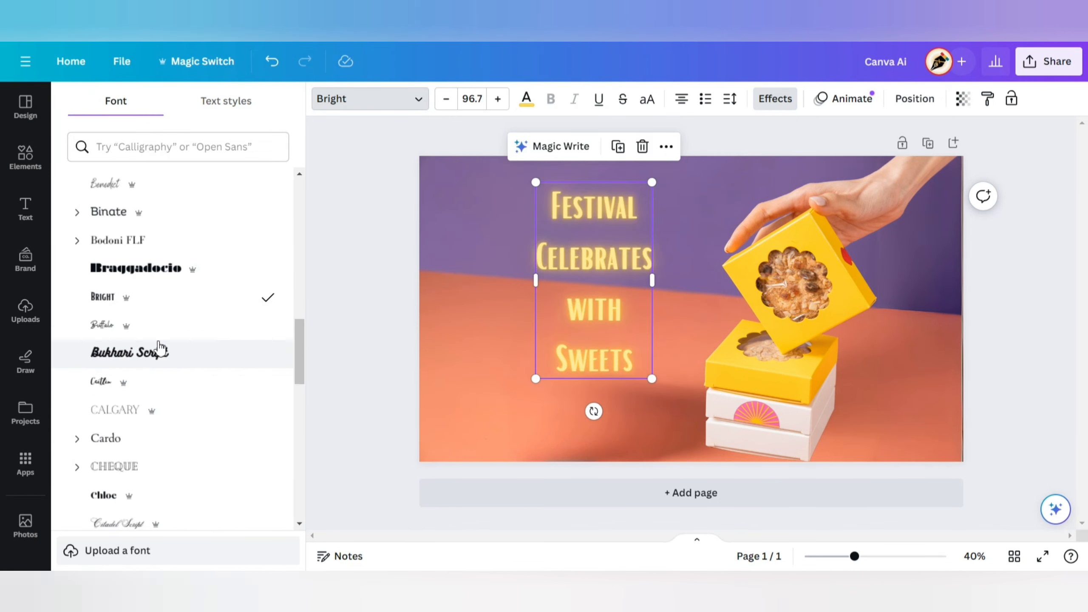
Step: Try several fonts on the heading, including Comic Sans and Horizon, and set it to League Spartan
scroll(160, 350, down, 5)
click(160, 283)
scroll(171, 325, down, 4)
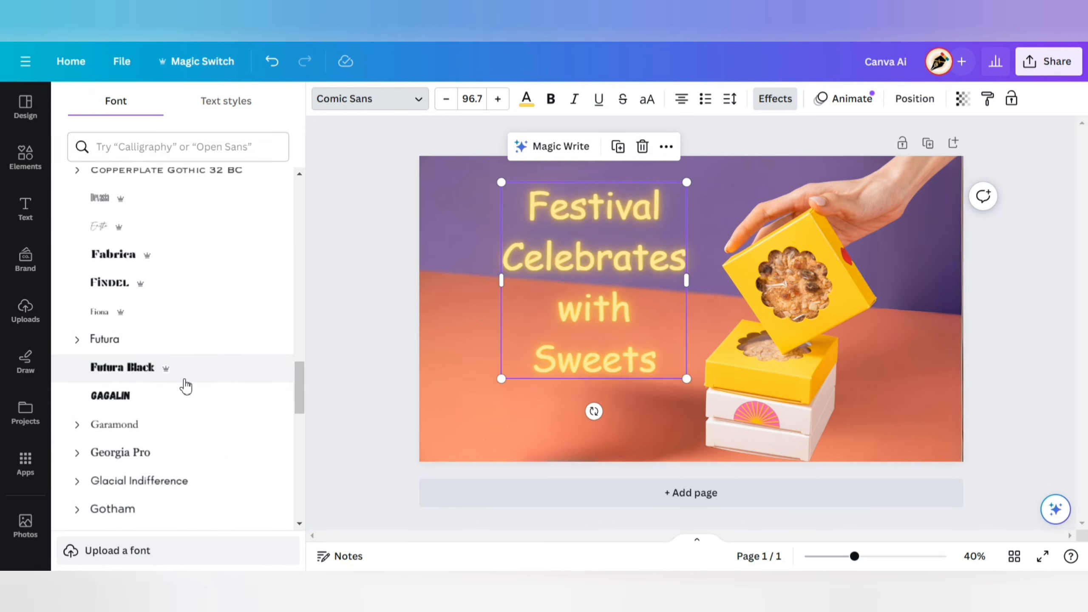
click(167, 370)
scroll(157, 395, down, 5)
click(160, 422)
scroll(158, 211, down, 12)
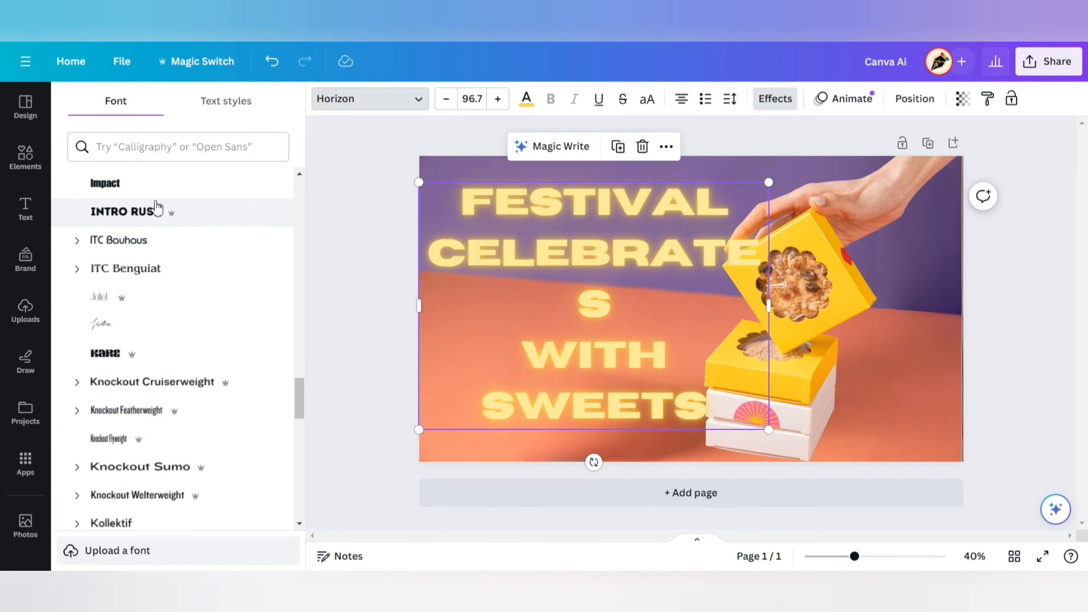
click(158, 296)
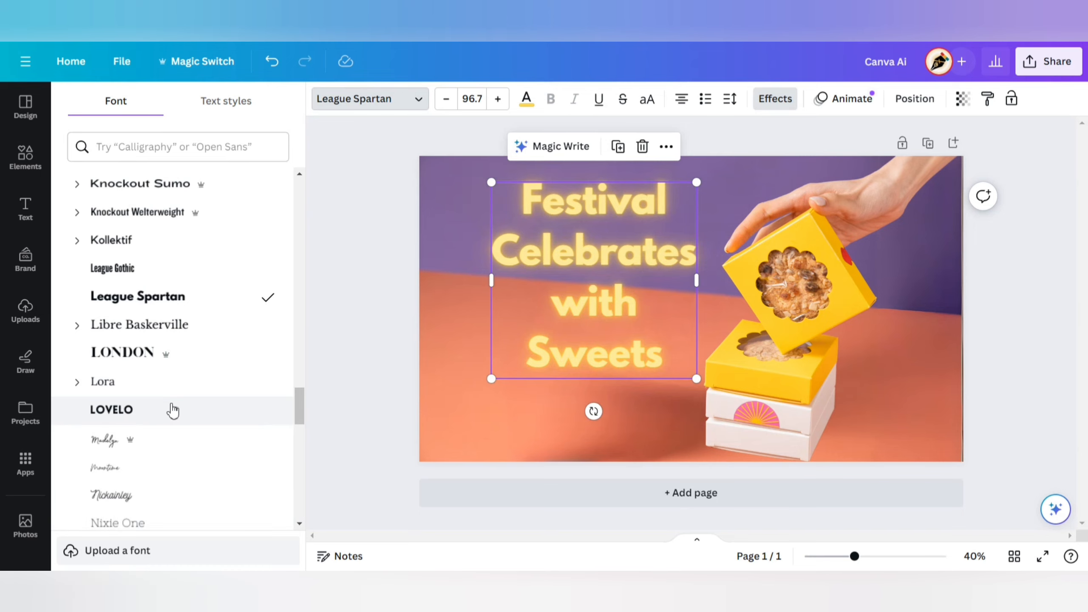
click(348, 345)
click(969, 260)
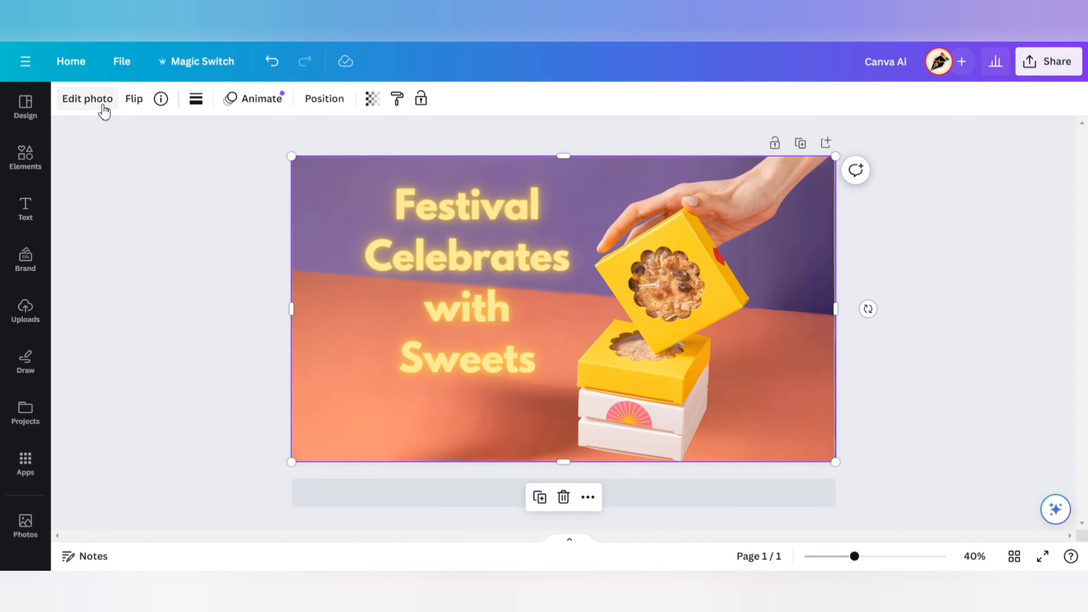
Step: Brush a lamp-shaped area in the background photo's lower-left corner with Magic Edit and generate a "Diwali Diya Lamp" there
click(104, 106)
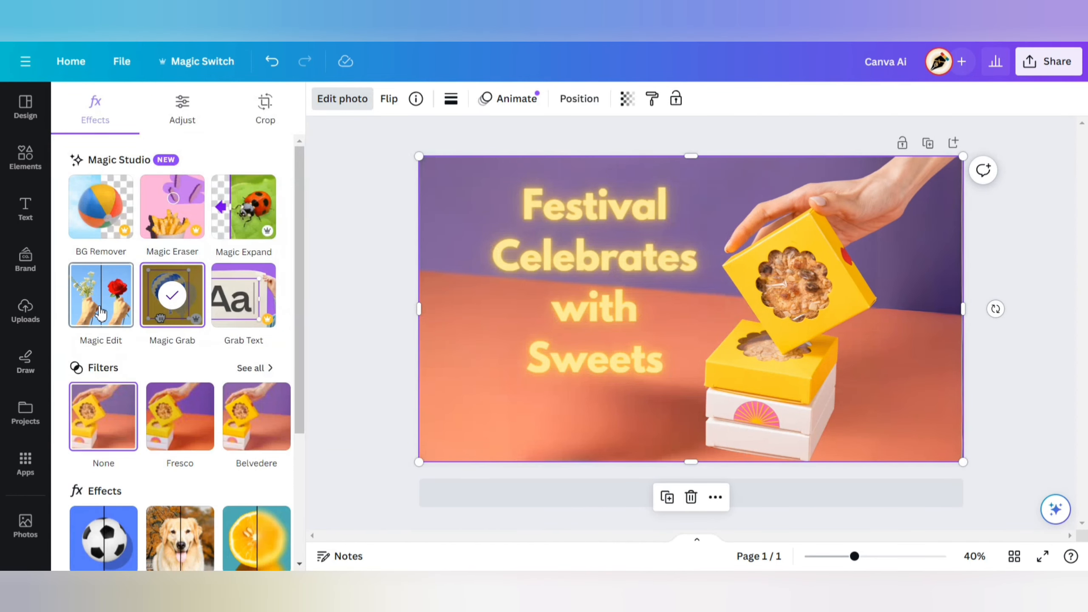
click(101, 313)
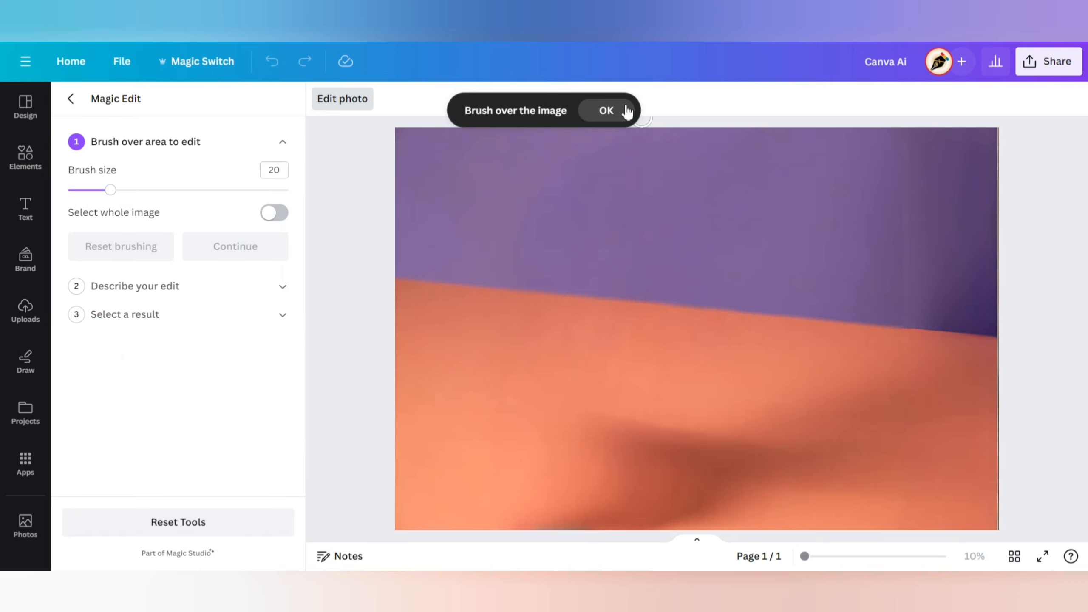
click(606, 112)
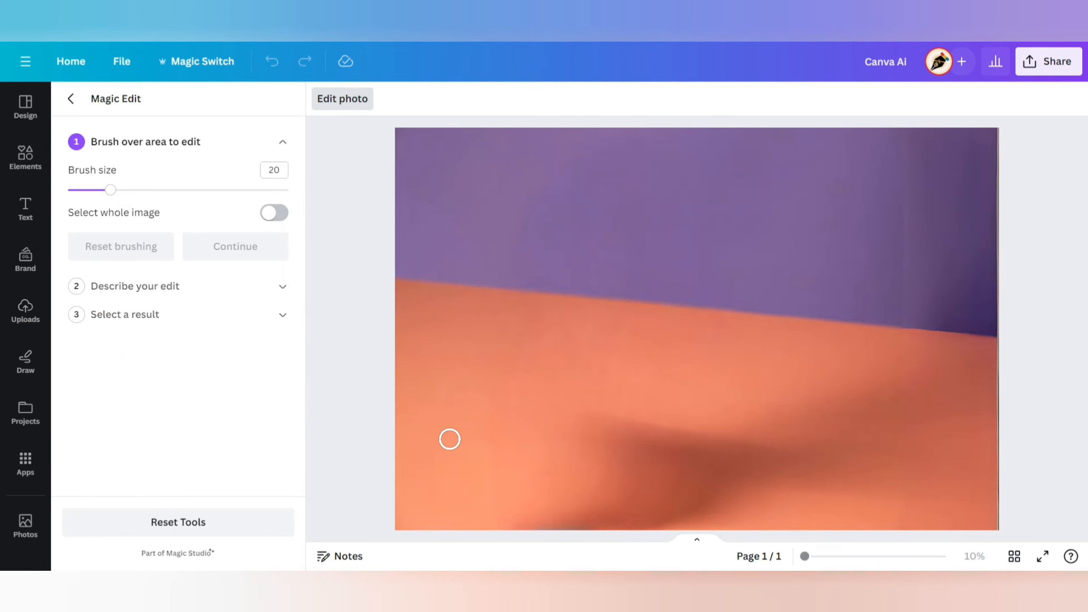
mouse_move(452, 436)
mouse_down()
mouse_move(459, 464)
mouse_move(422, 473)
mouse_move(500, 474)
mouse_up()
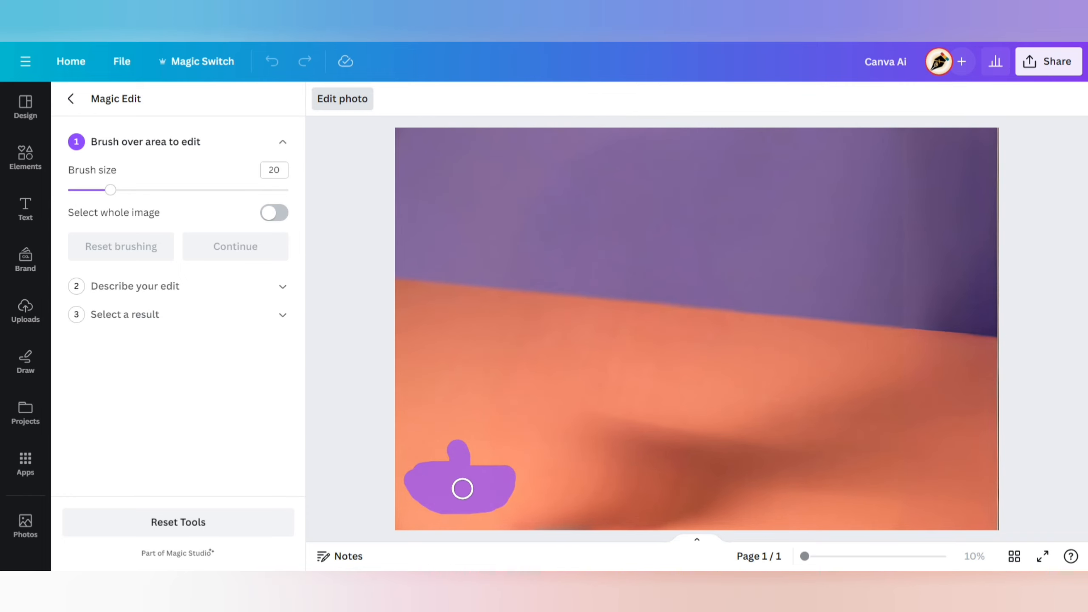
click(197, 248)
text(Diwali Diya Lamp)
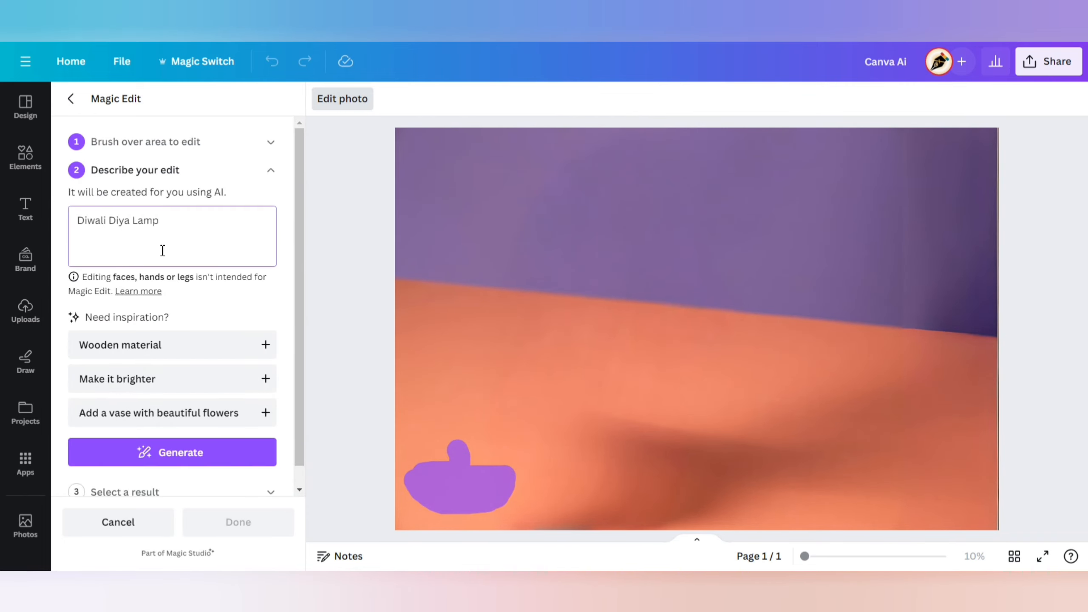
click(172, 453)
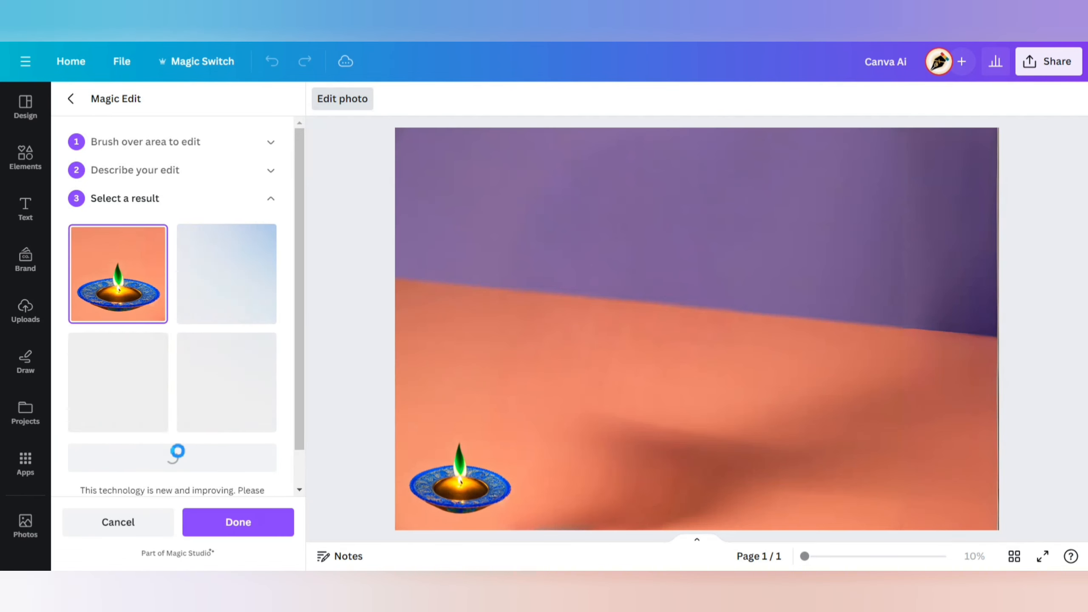
Step: Compare the generated lamps and apply the one with the small gold burner on a blue patterned plate
click(226, 381)
click(238, 308)
click(137, 315)
click(126, 391)
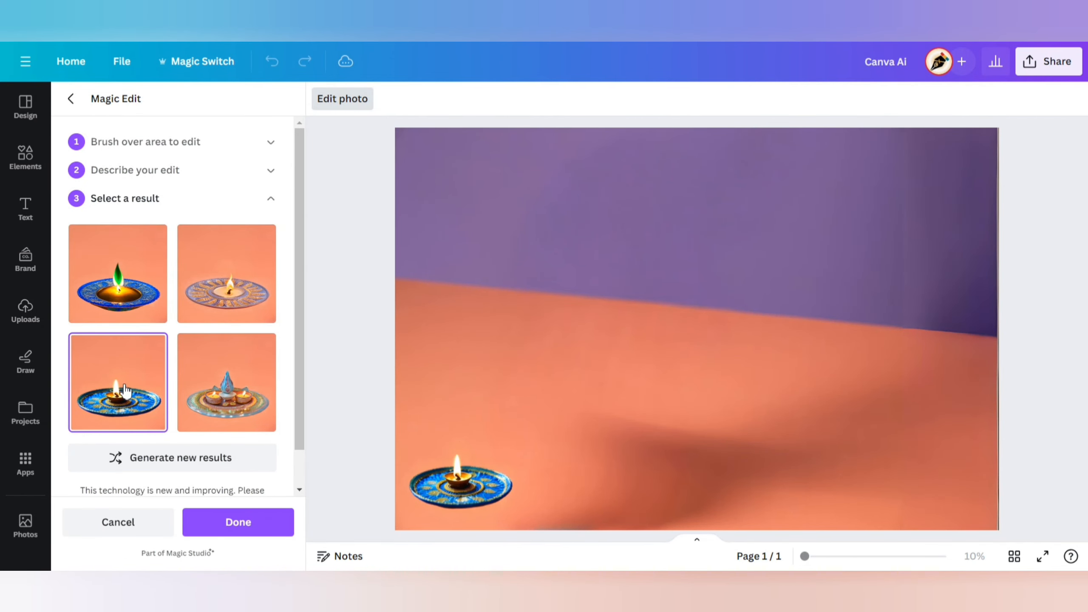
click(222, 522)
click(361, 400)
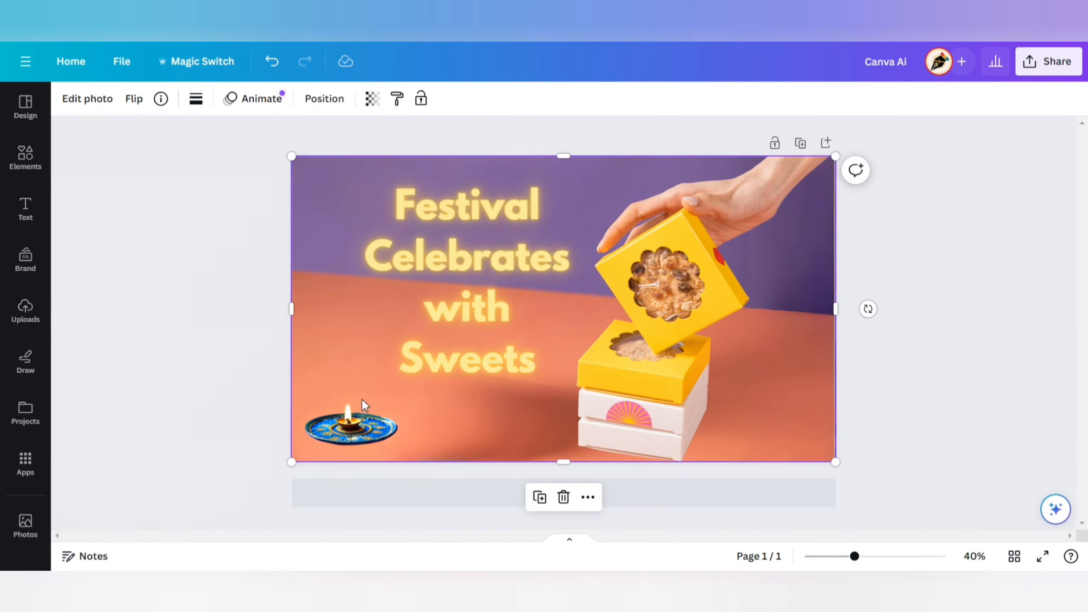
click(759, 416)
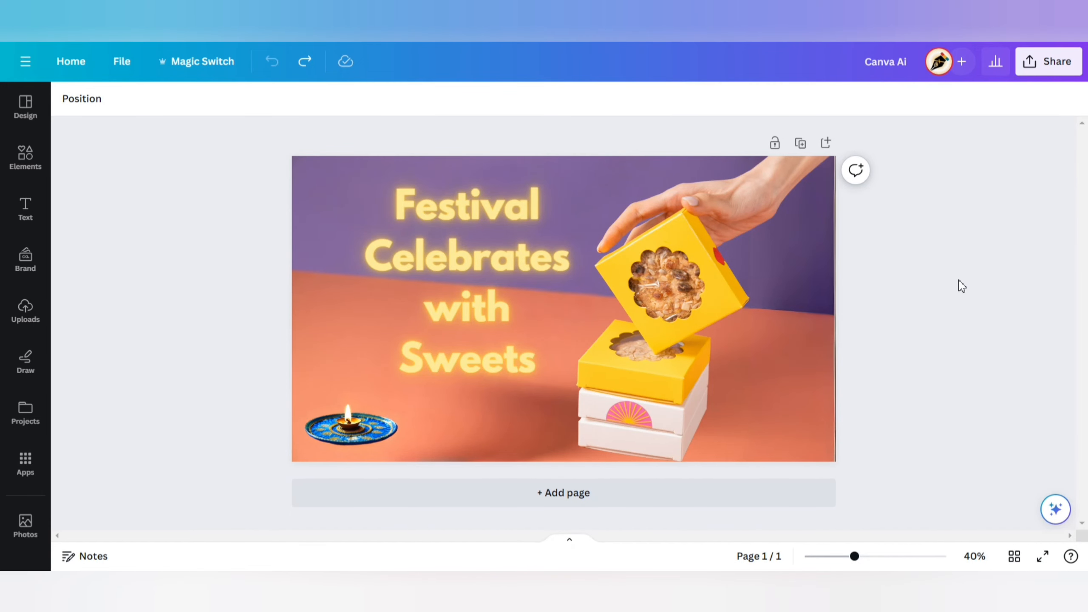
Step: Erase the blue diya lamp from the background photo by brushing over it with Magic Eraser
click(318, 243)
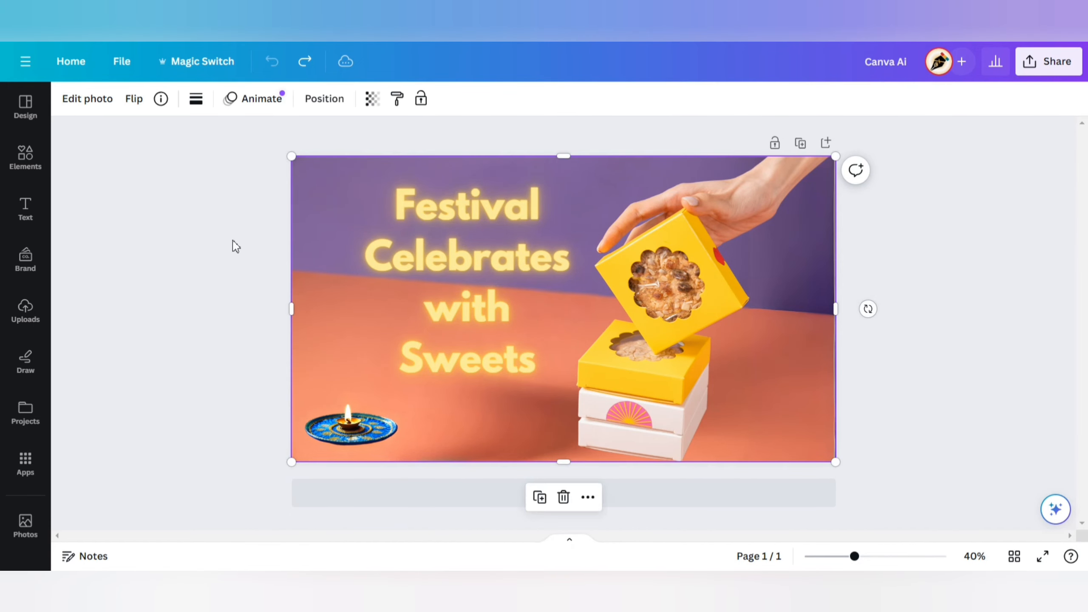
click(83, 100)
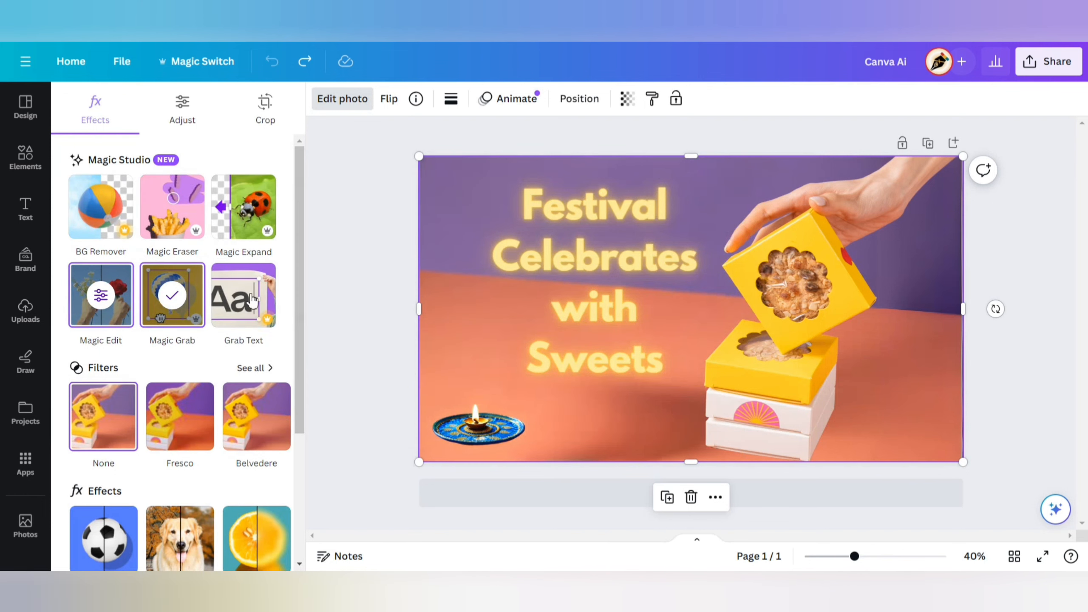
click(176, 225)
drag(364, 458, 401, 448)
mouse_move(472, 481)
mouse_down()
mouse_move(453, 498)
mouse_move(388, 492)
mouse_up()
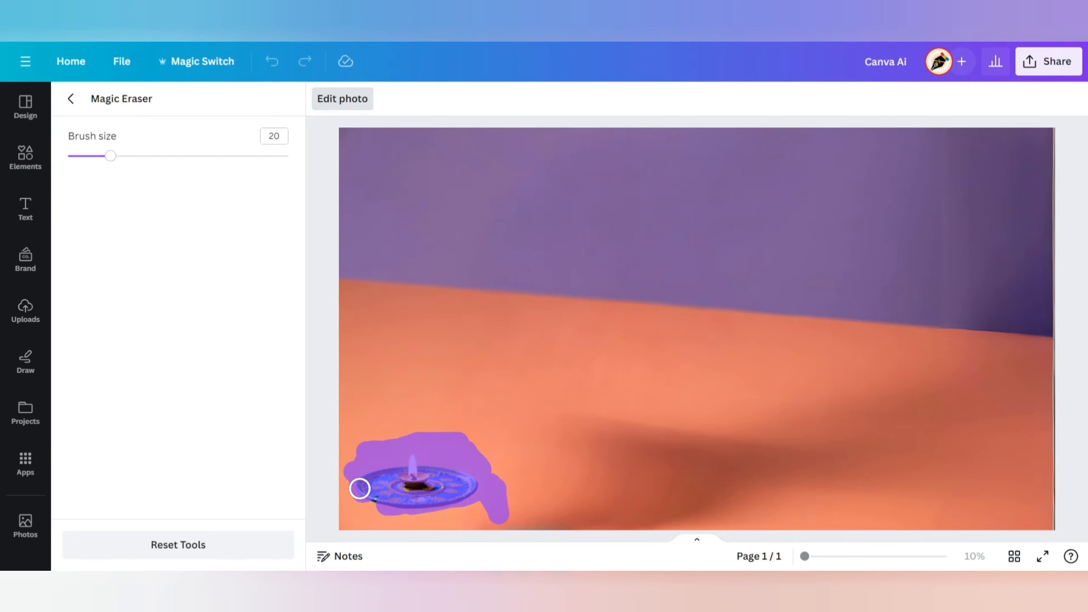
mouse_move(360, 488)
mouse_down()
mouse_move(439, 510)
mouse_move(412, 513)
mouse_move(436, 505)
mouse_up()
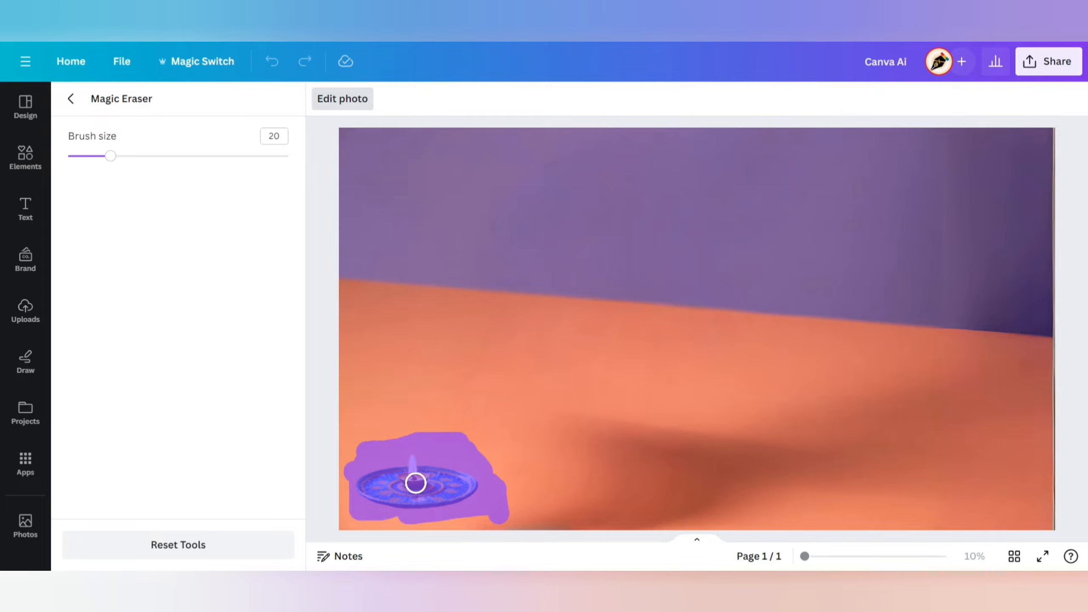
drag(416, 483, 406, 492)
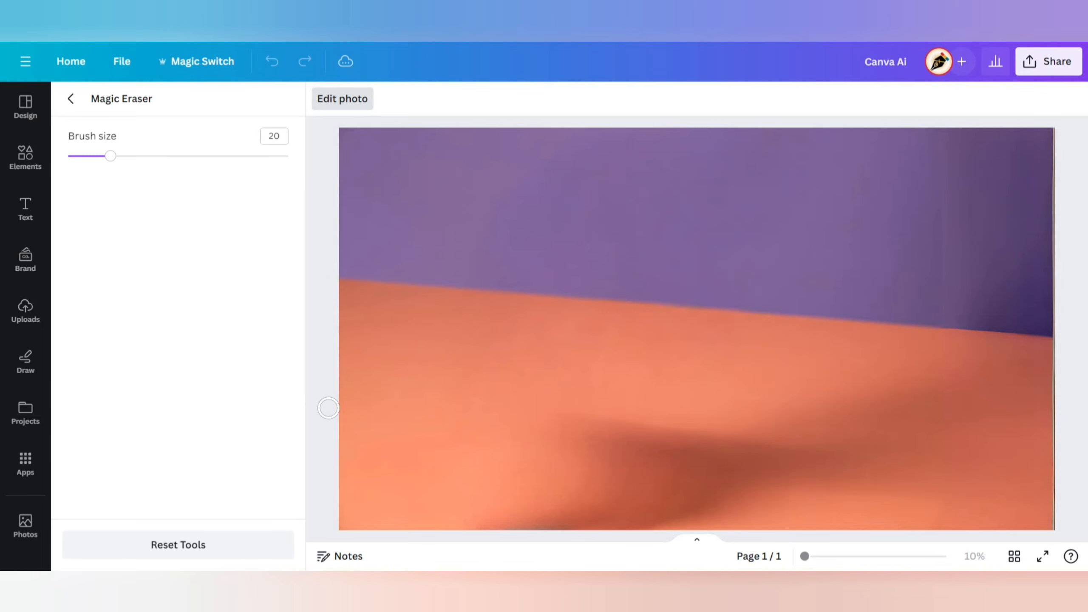
click(72, 99)
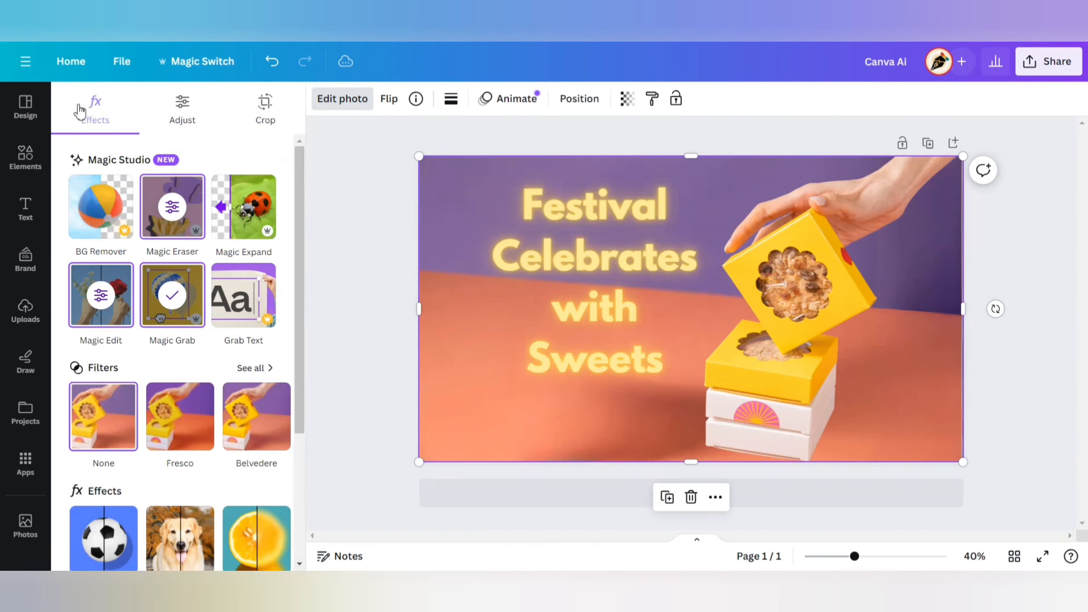
click(369, 279)
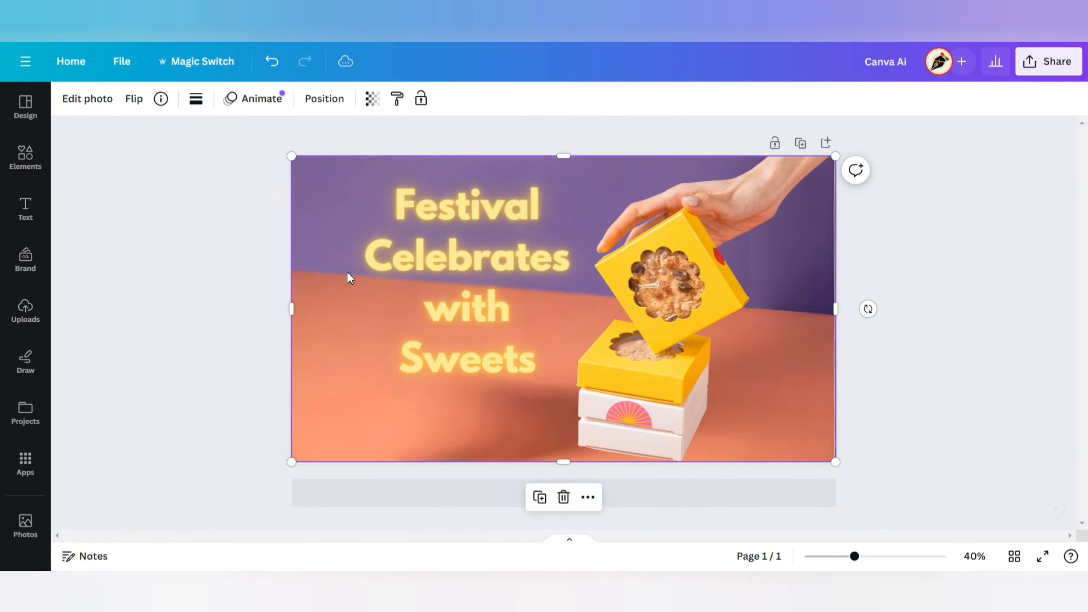
Step: Search the graphics for "diwali diya lamp" and add the pink diya with an orange flame to the banner
click(28, 171)
click(128, 105)
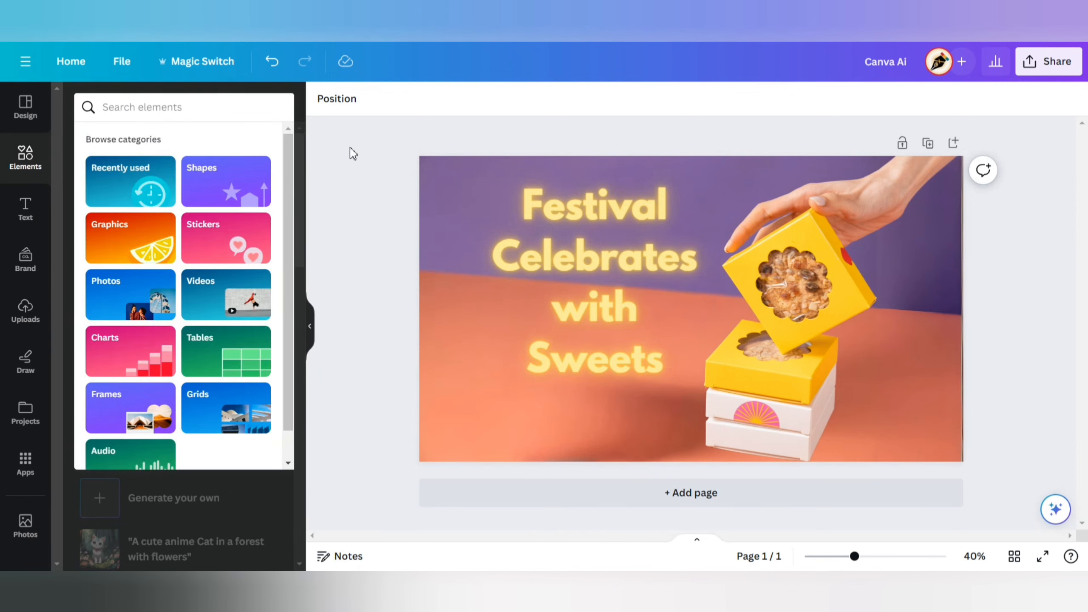
text(diwali diya lamp)
key(Return)
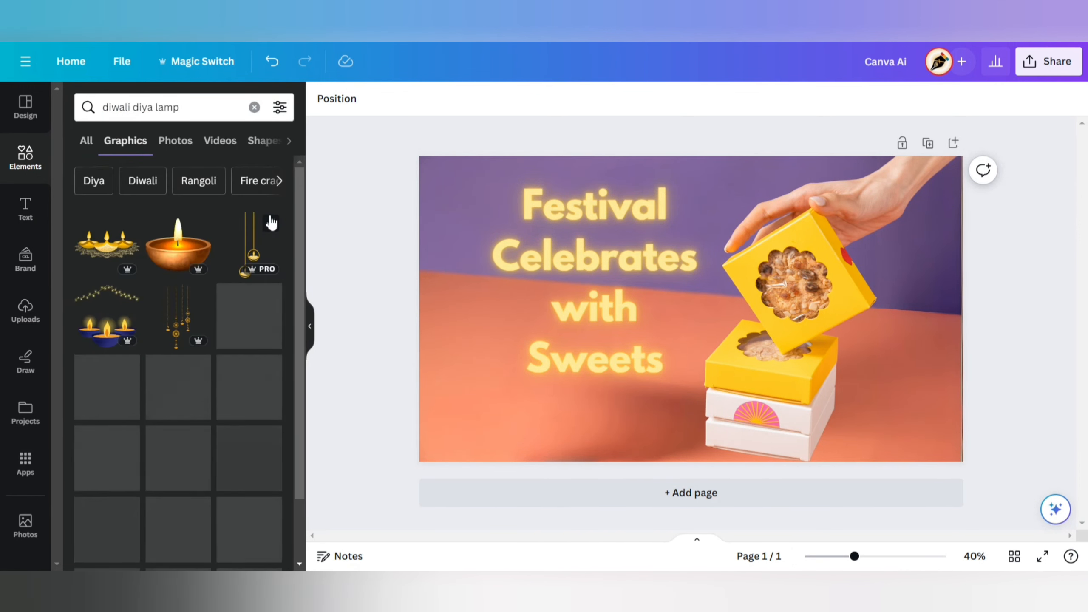
click(259, 320)
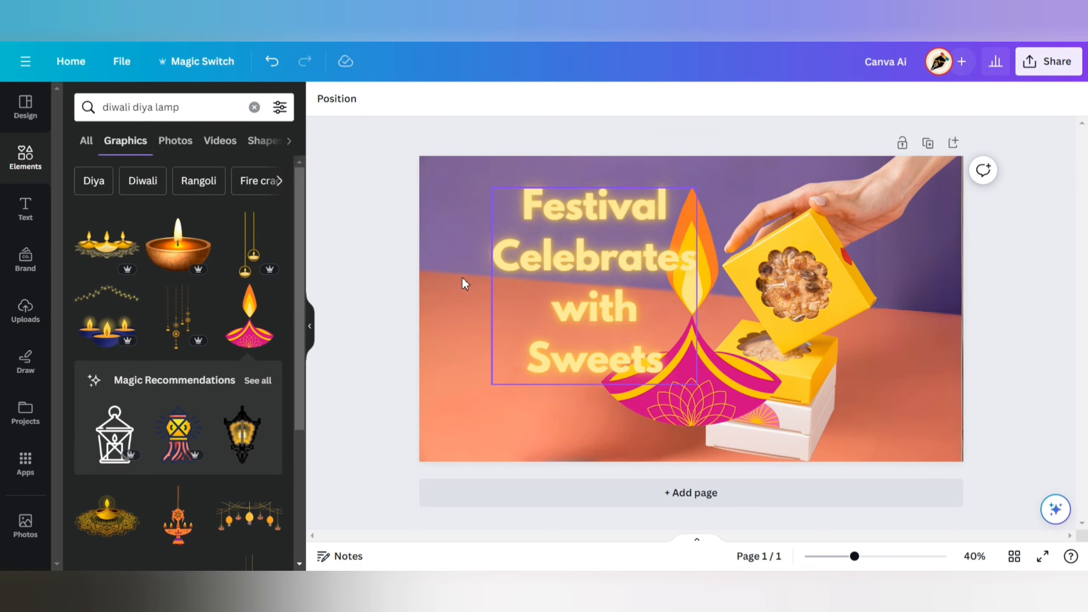
Step: Shrink the pink diya graphic and place it in the banner's lower-left corner, below and beside the heading
click(309, 326)
drag(655, 187, 592, 270)
drag(484, 409, 317, 427)
drag(425, 447, 408, 428)
drag(360, 377, 359, 404)
click(963, 300)
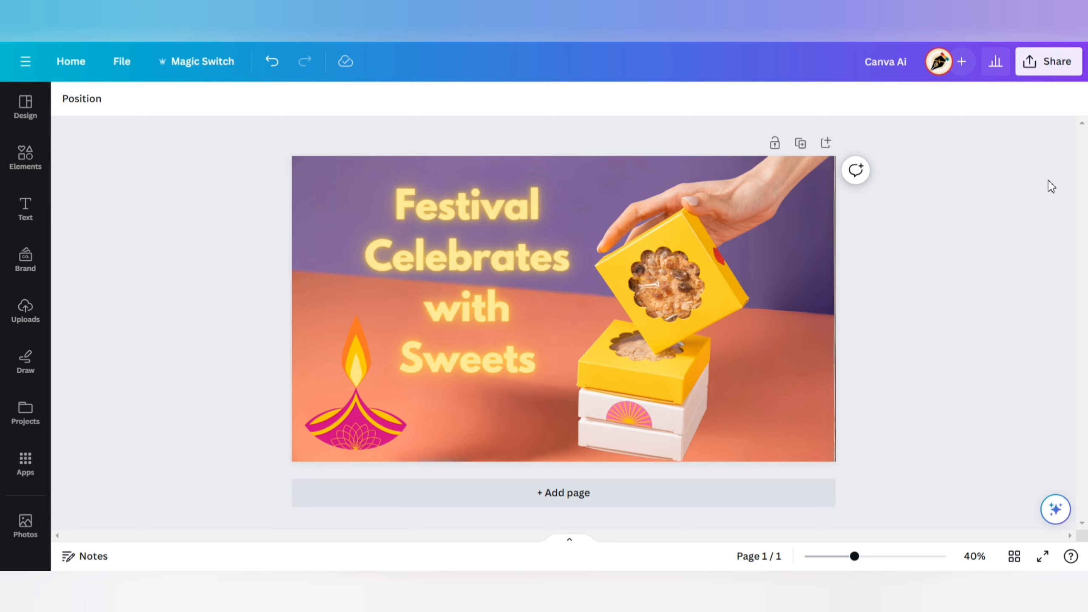
Step: Download the finished banner as a PNG at 1,920 × 1,080 px
click(1049, 62)
click(930, 318)
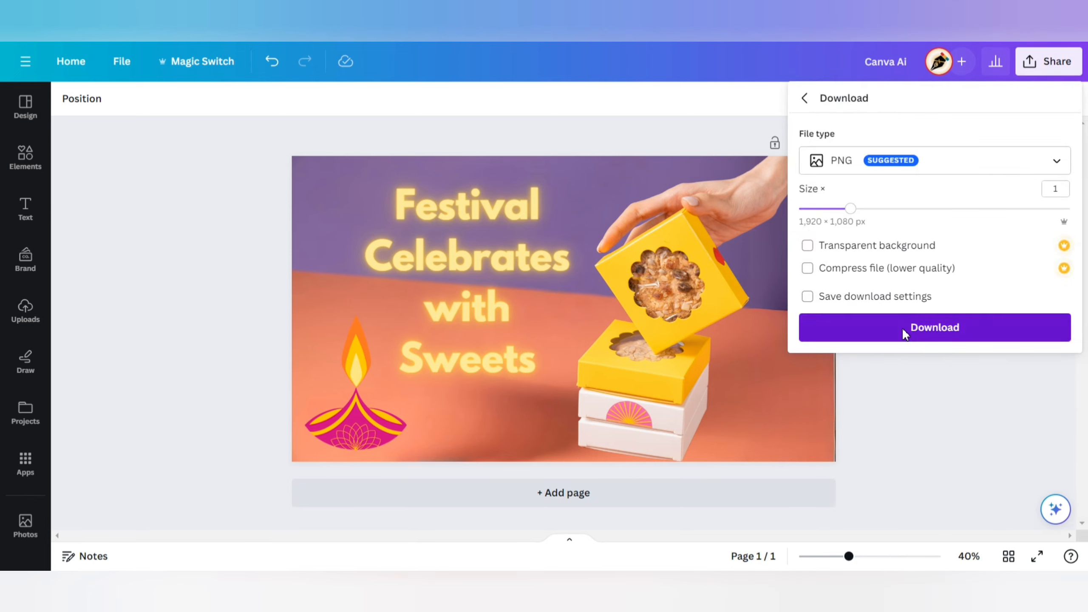
click(903, 327)
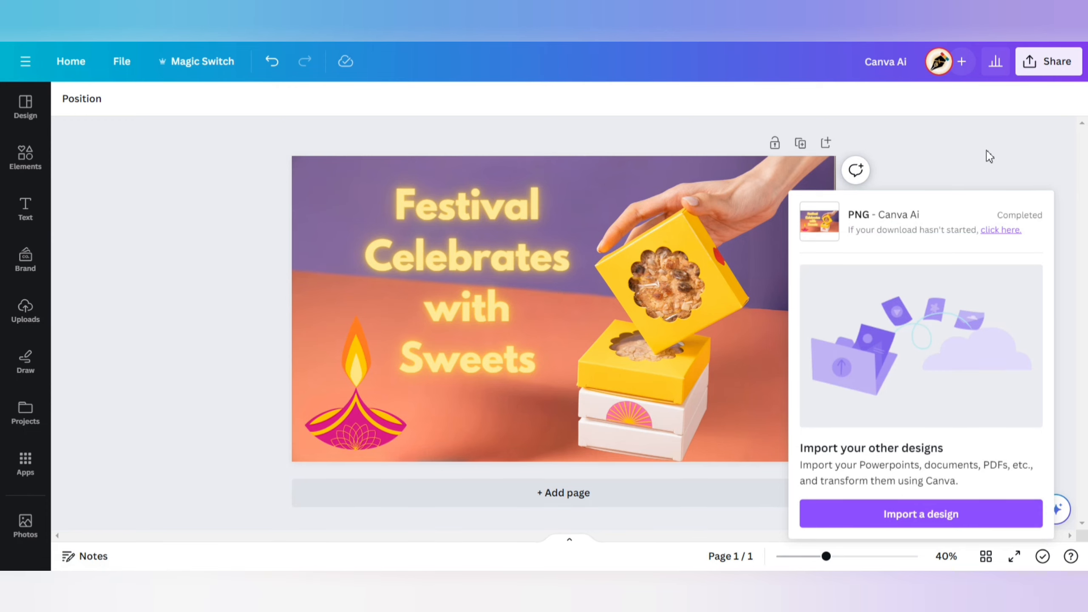
Step: Add a second page and fill it with the downloaded banner image as its background
click(651, 493)
click(25, 311)
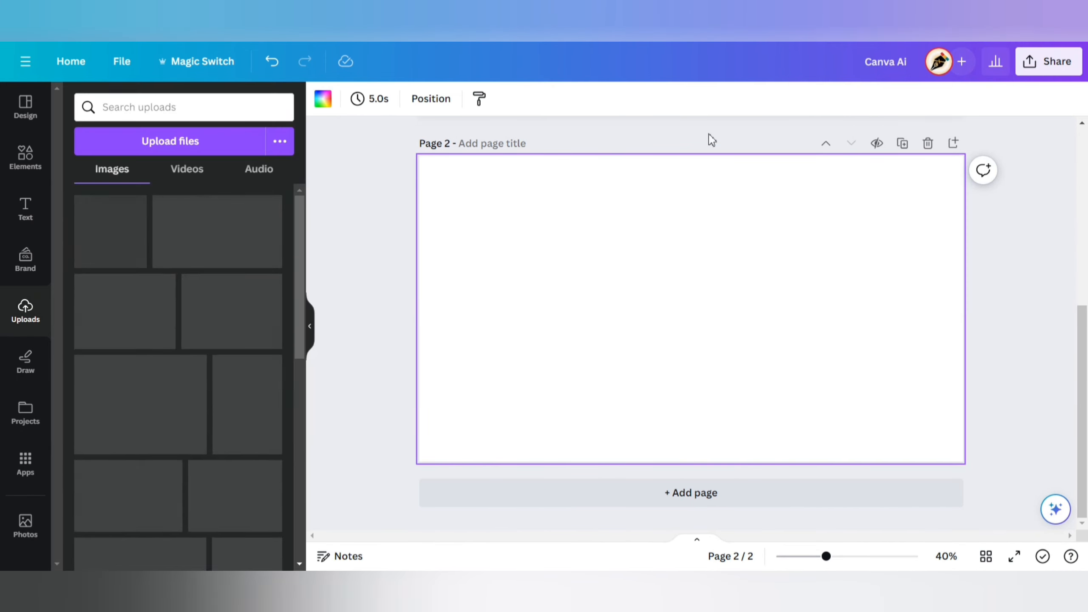
drag(850, 85, 540, 284)
click(994, 58)
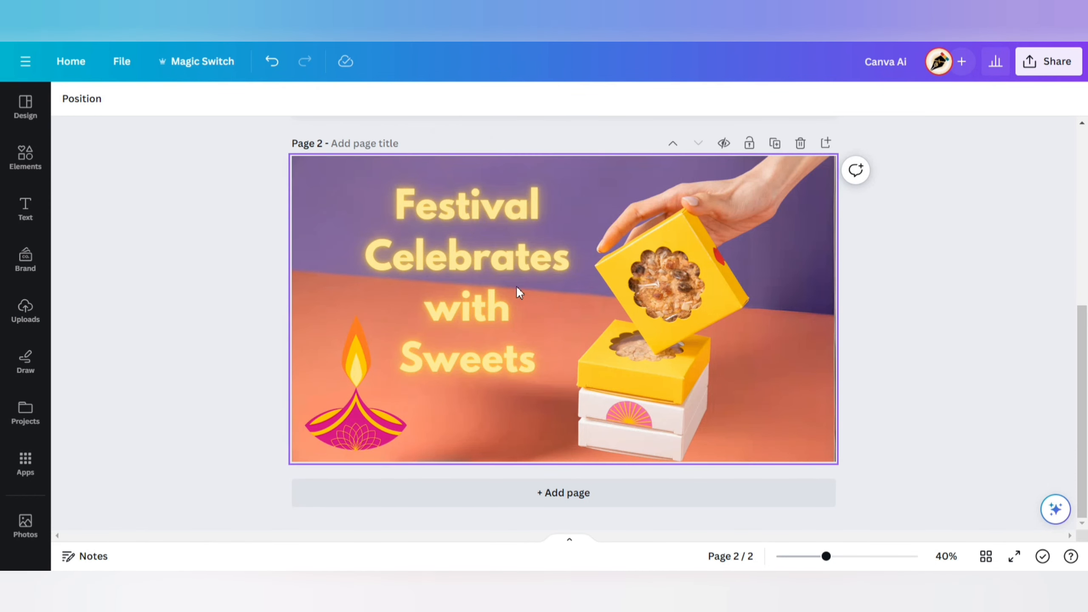
Step: Extract the heading from the page 2 image with Grab Text and replace its wording with "Wishing You Joyous Diwali"
click(333, 217)
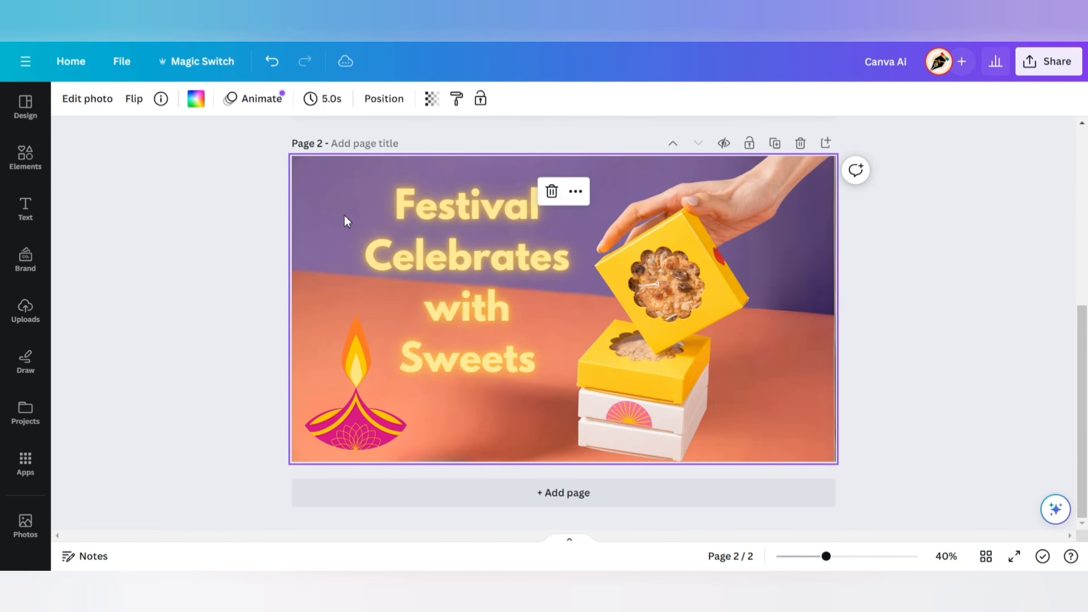
click(85, 98)
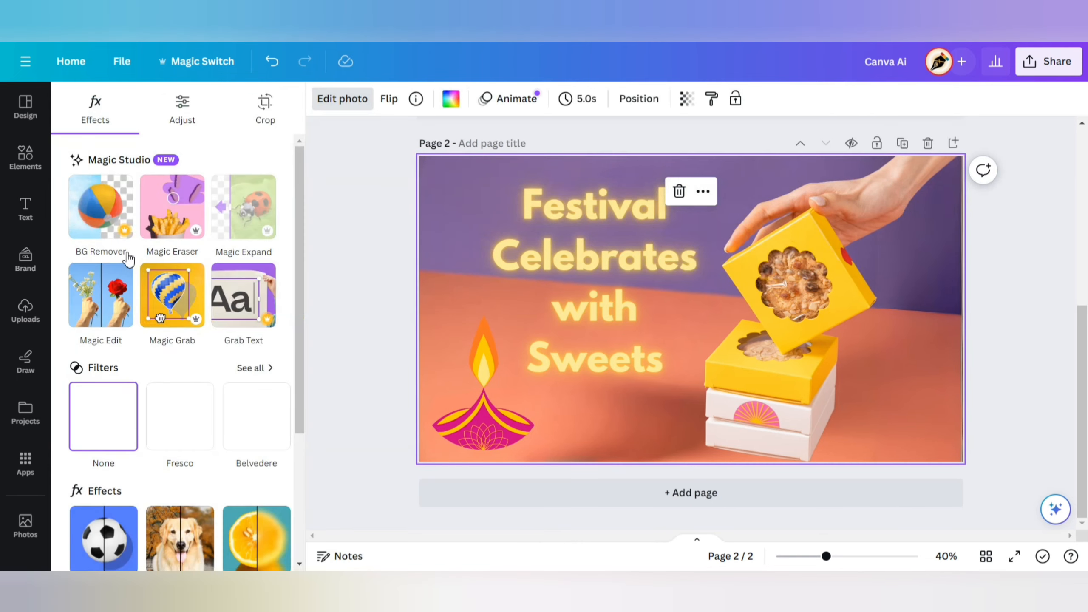
click(242, 294)
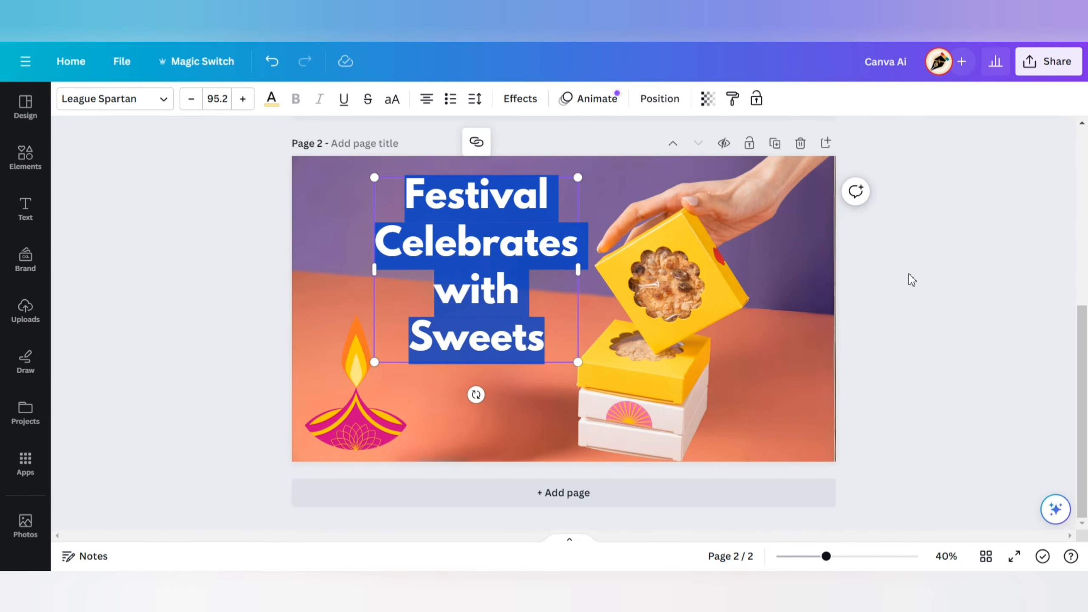
text(Wishing Y)
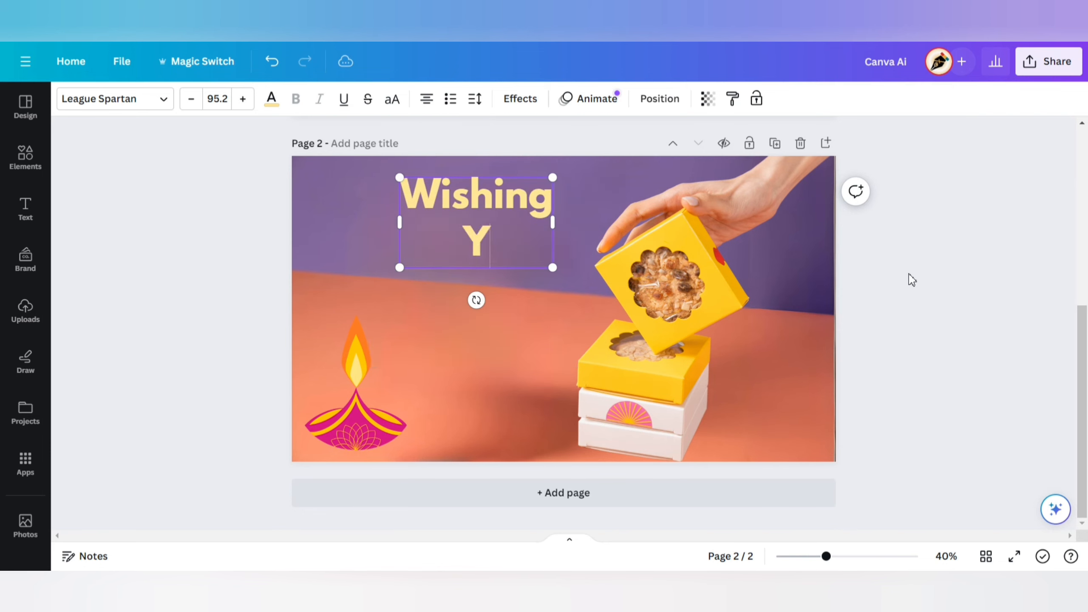
text(ou Joyous Diwali)
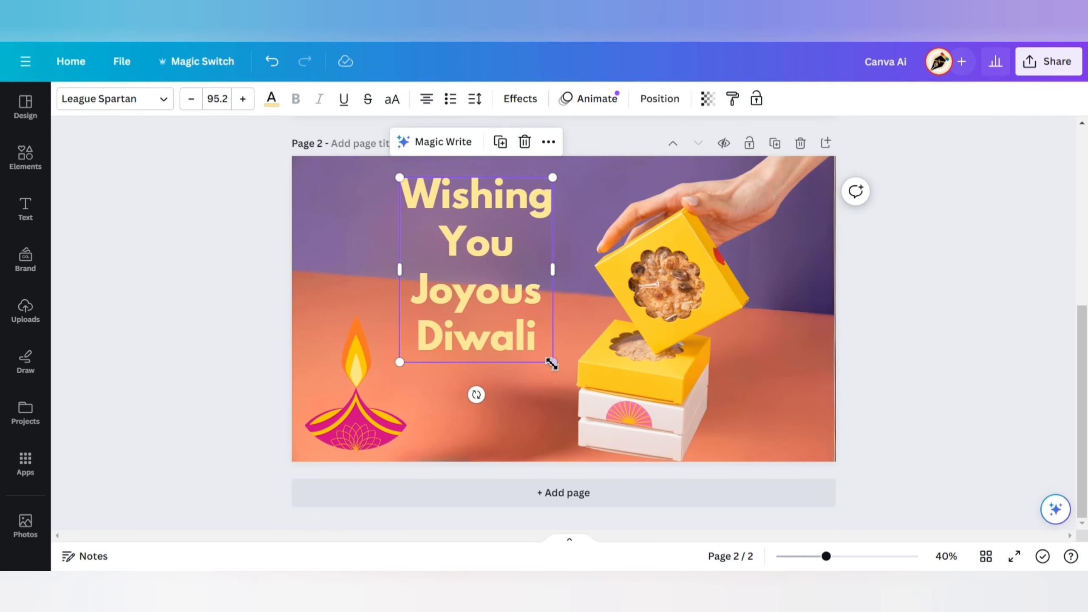
Step: Enlarge the page 2 heading to size 110, shift it slightly left, and colour it golden yellow from the photo colours
drag(552, 362, 577, 390)
drag(493, 333, 474, 334)
click(271, 99)
click(189, 424)
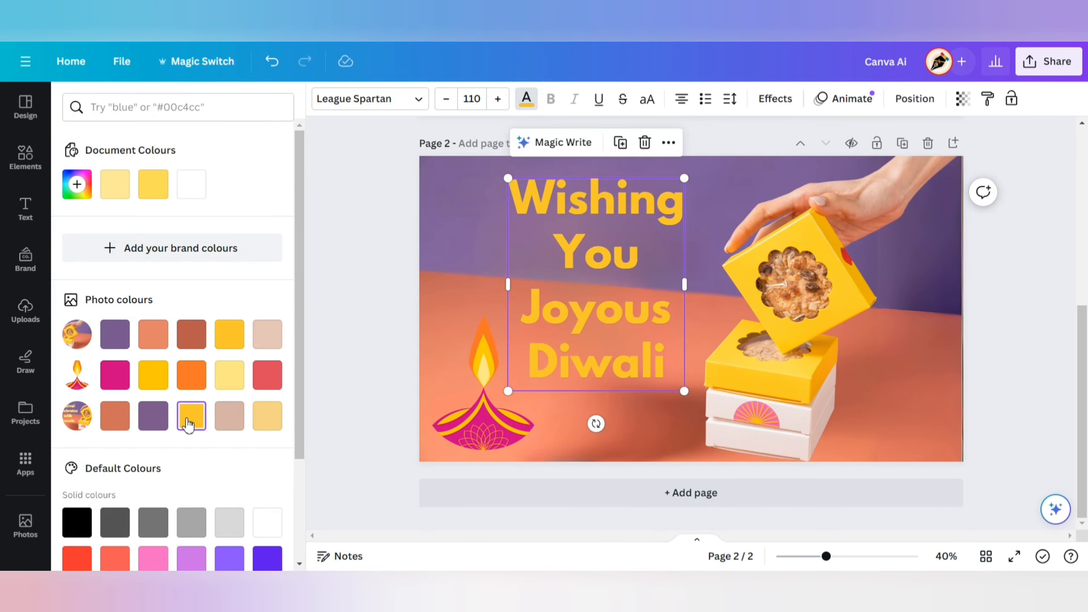
click(1014, 239)
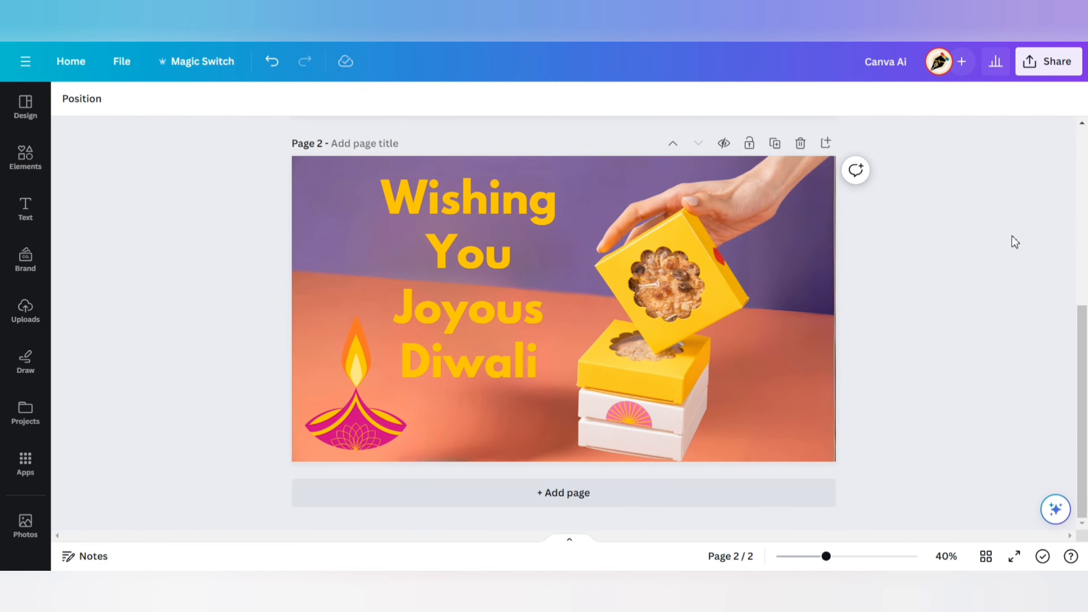